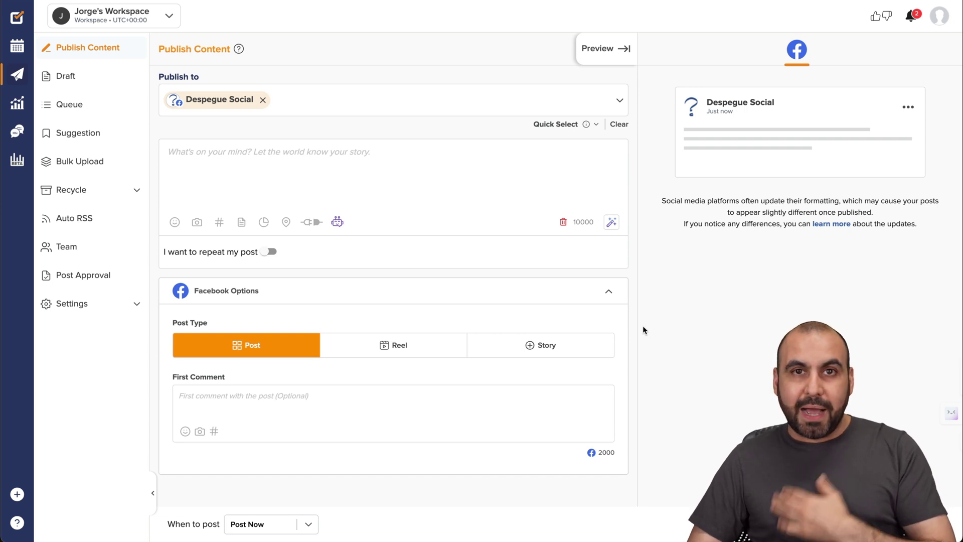
click(15, 497)
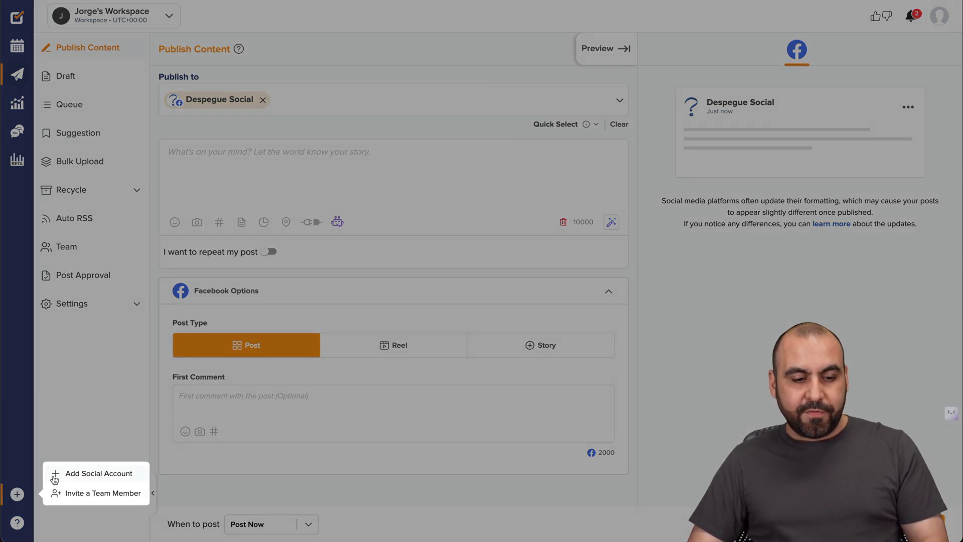
click(121, 410)
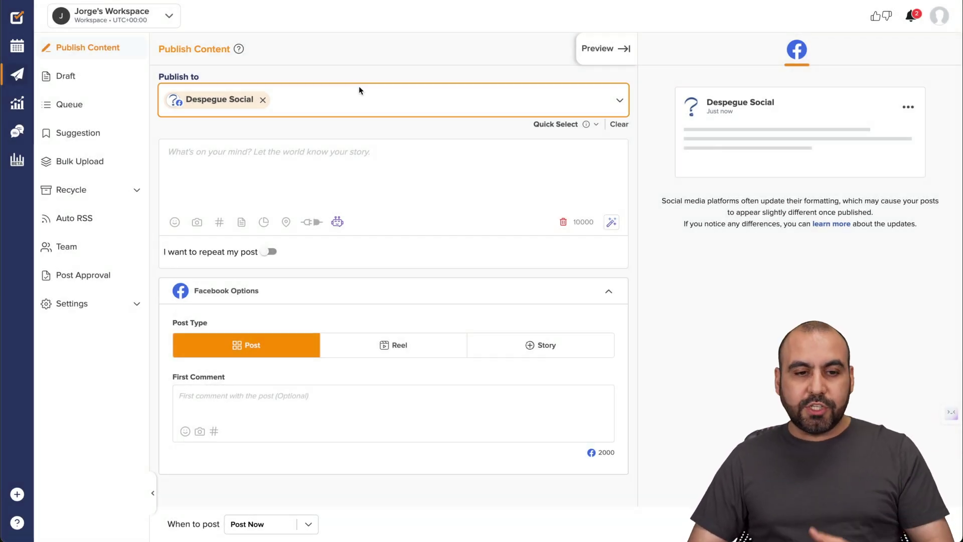
click(349, 95)
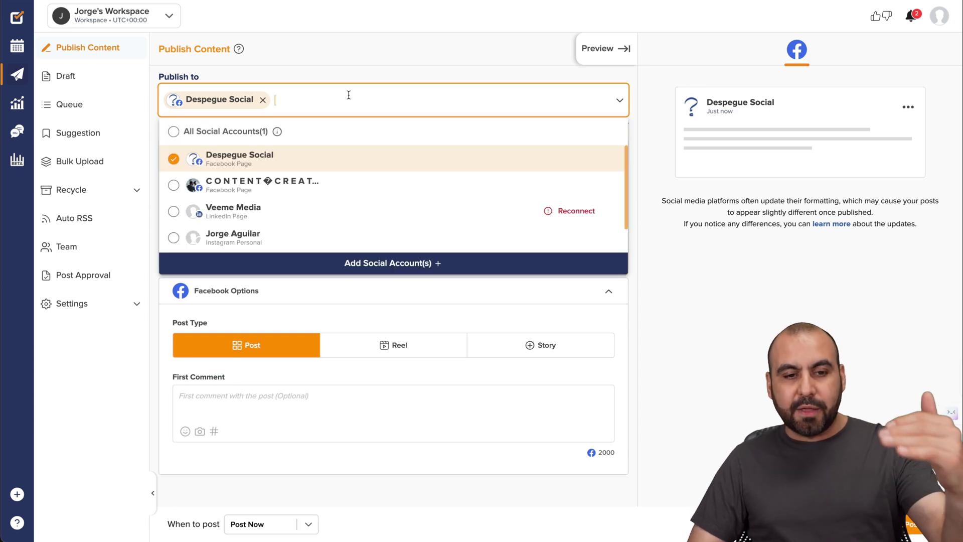
click(398, 68)
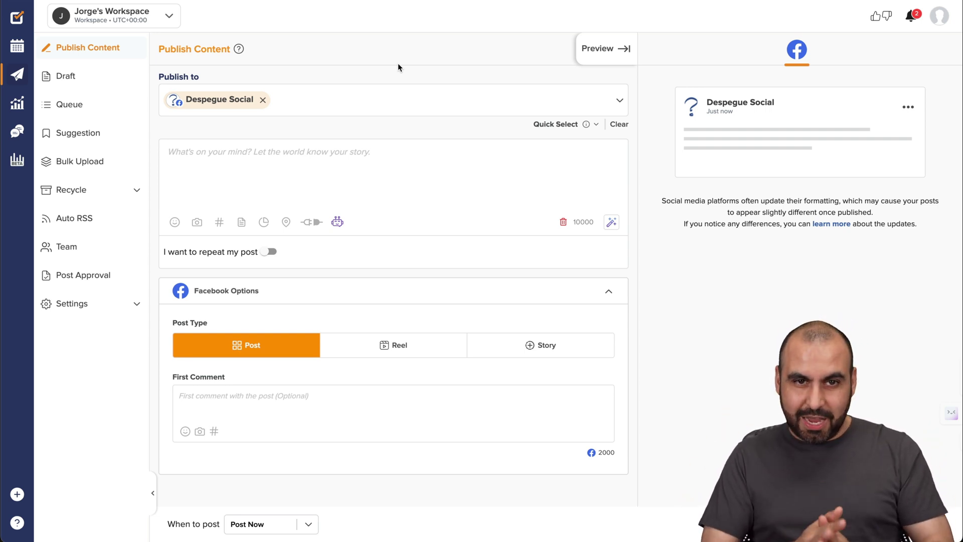
click(349, 168)
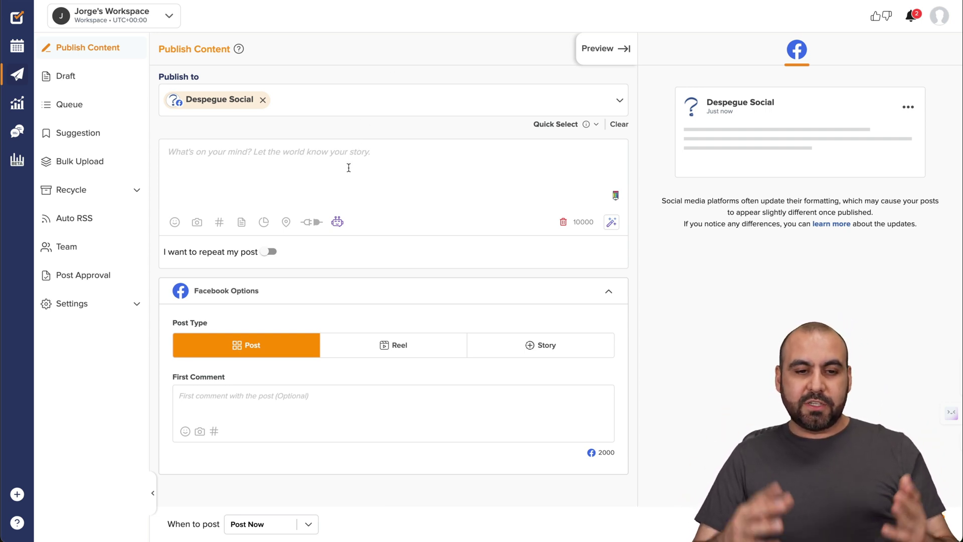
Step: Generate promotional-tone AI text from pasted keywords about the best coffee shop for Chemex brew
click(610, 223)
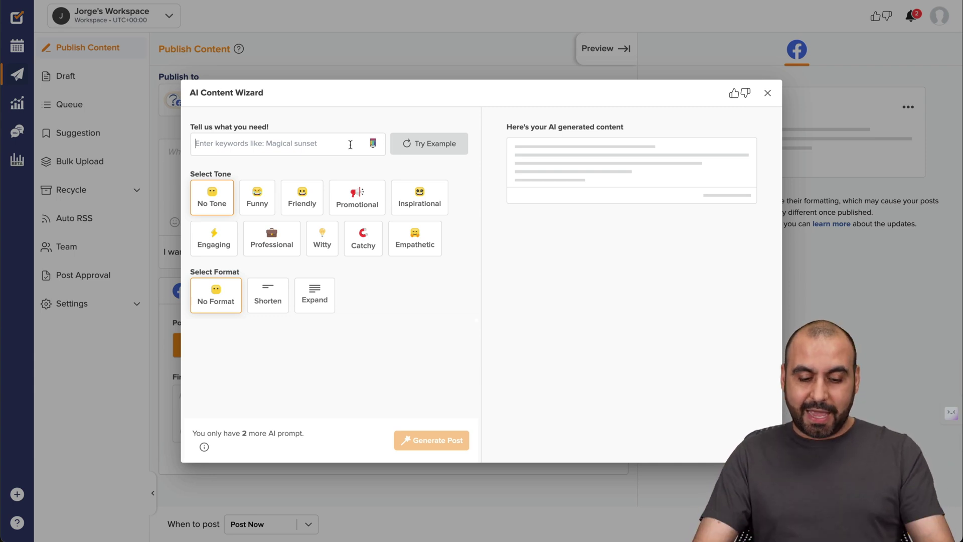
text(Best coffee shop to try out Chemex brew type)
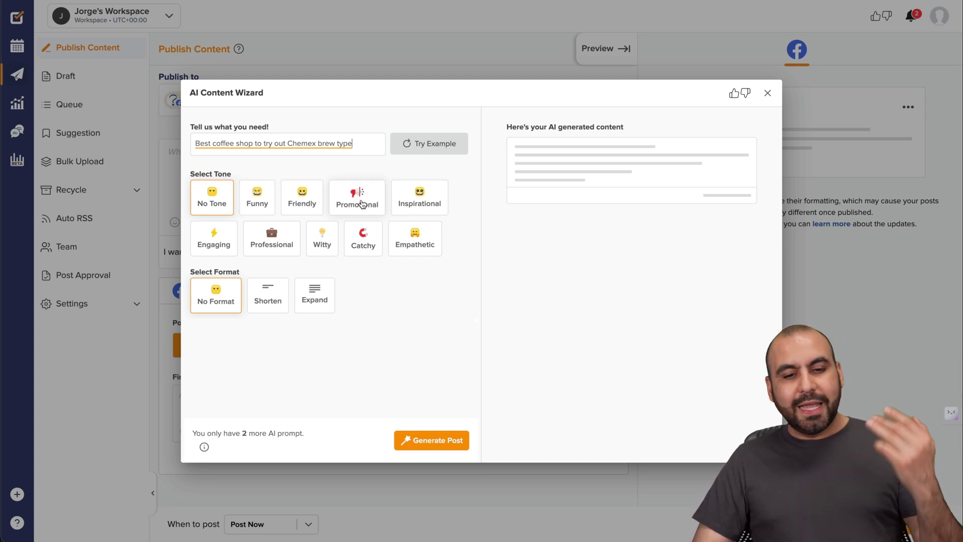
click(362, 202)
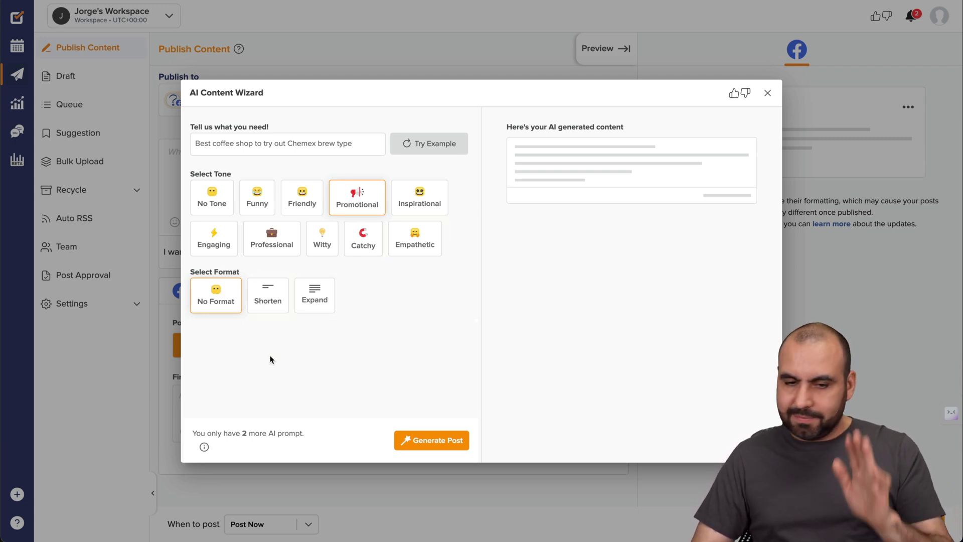
click(430, 440)
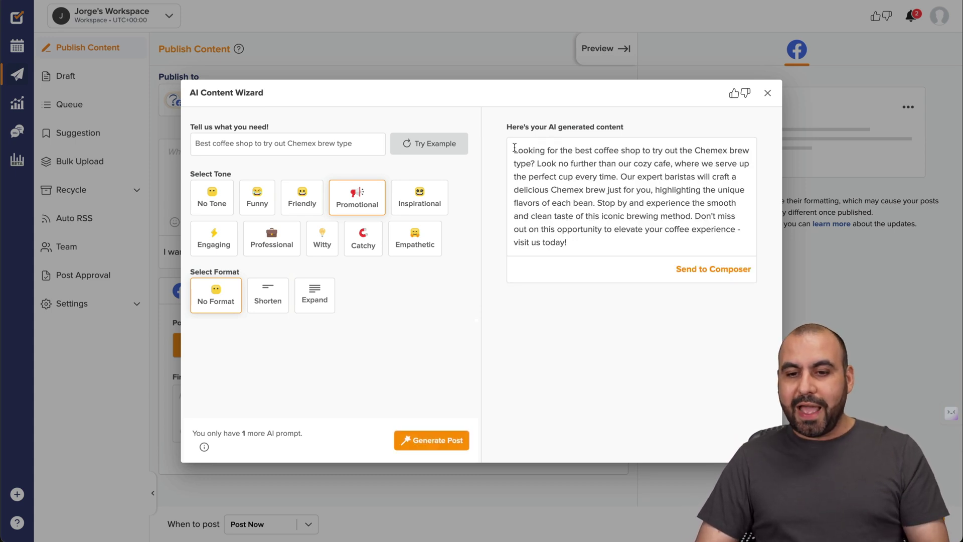
Step: Select the generated Chemex copy and send it into the Facebook post text
drag(513, 149, 608, 241)
click(609, 240)
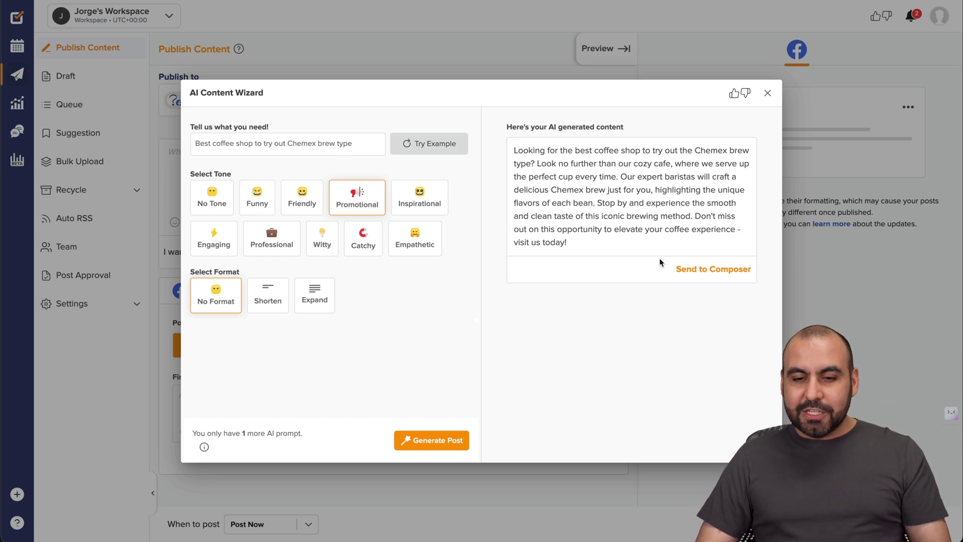
click(714, 270)
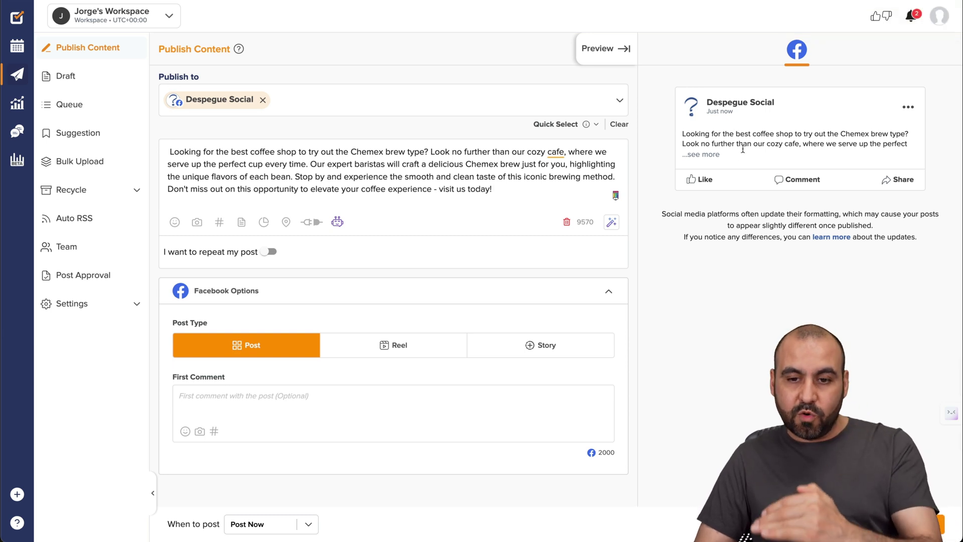
Step: Expand the preview, run sentiment analysis showing 83.09% positive, then close the results
click(718, 156)
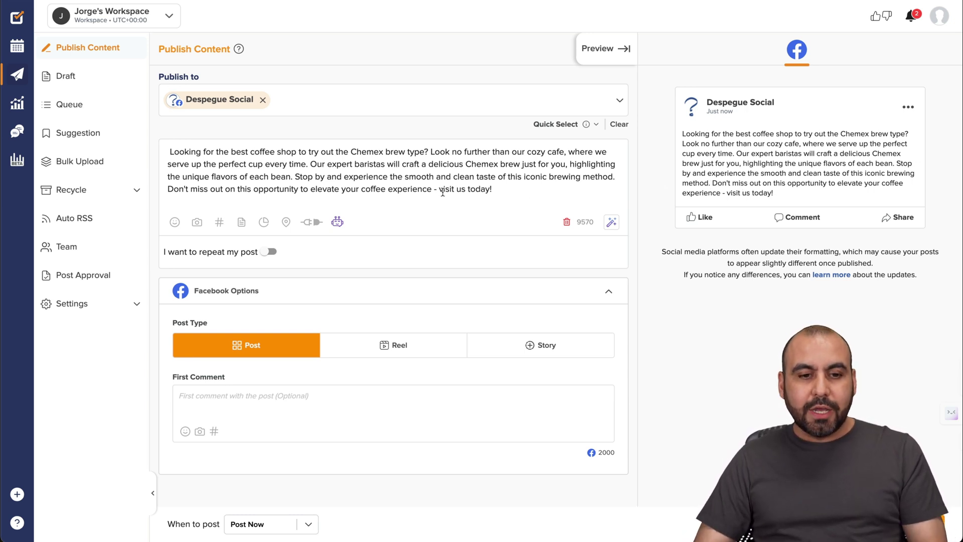
click(262, 223)
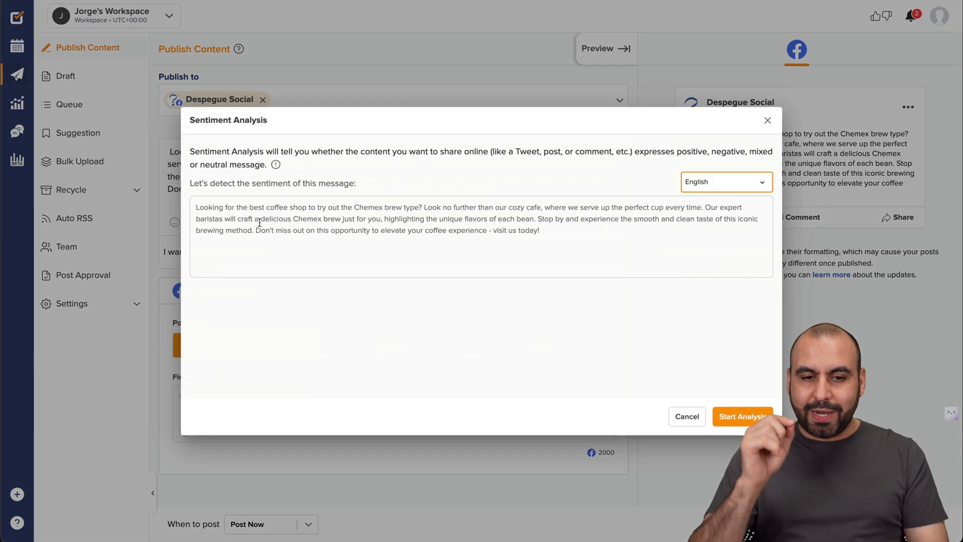
click(745, 417)
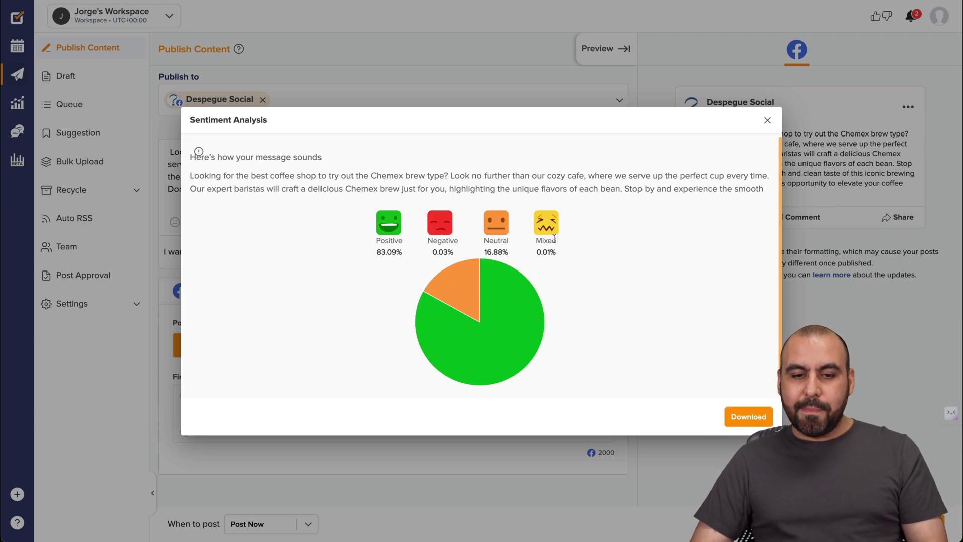
mouse_move(450, 310)
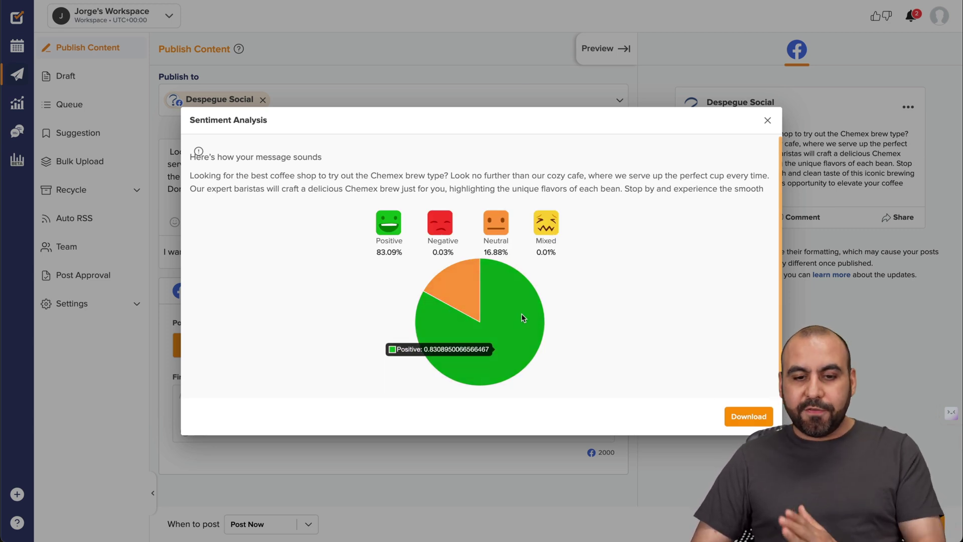
mouse_move(465, 269)
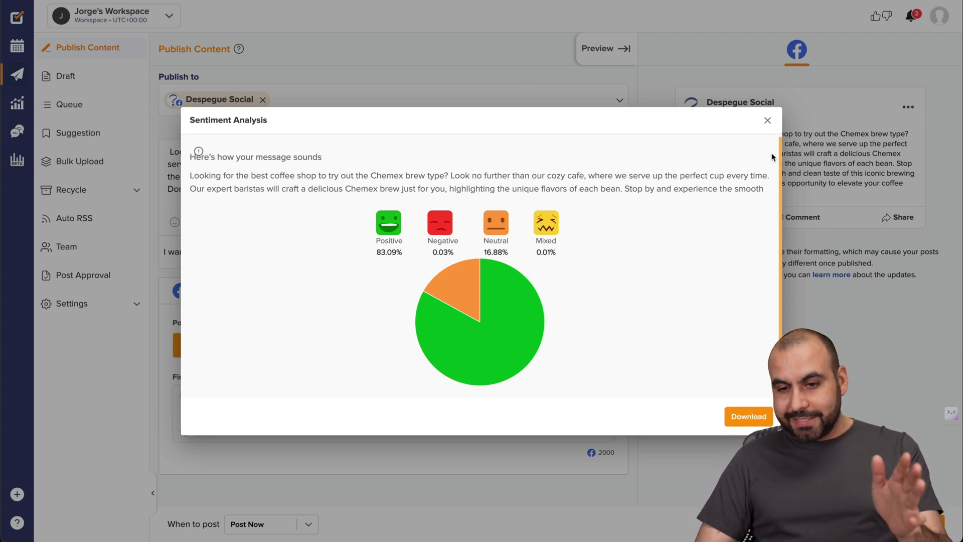
click(768, 122)
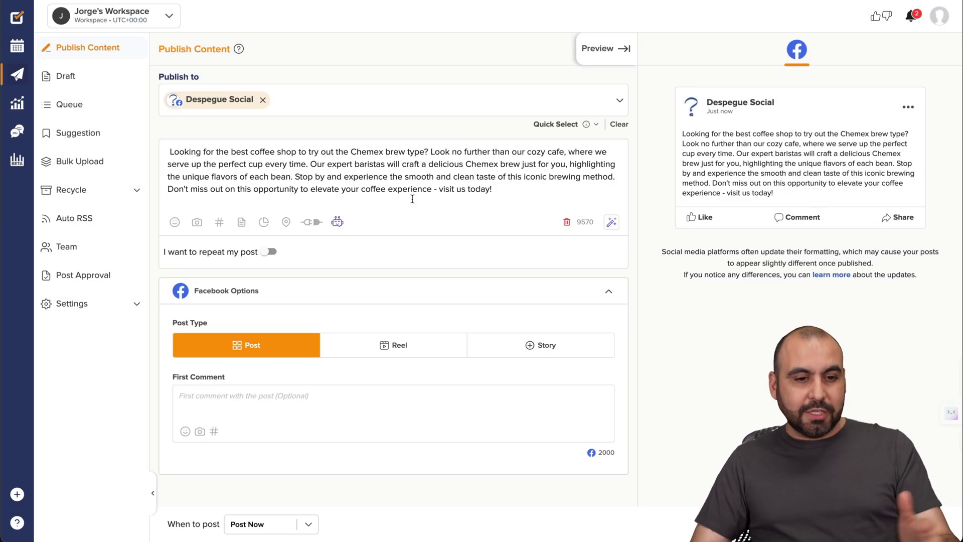
Step: Open the media attachment options and browse the images already in the media library
click(197, 222)
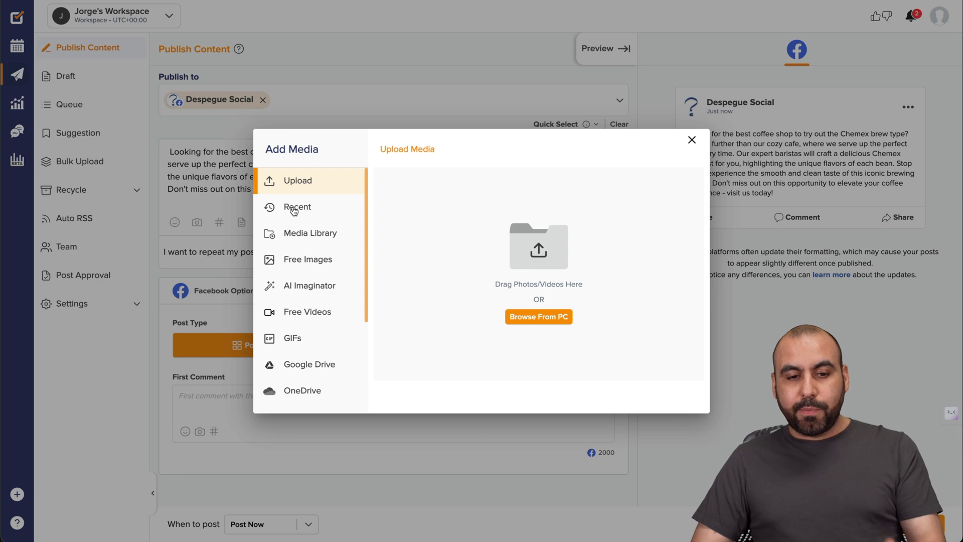
click(311, 234)
scroll(519, 283, down, 2)
scroll(519, 283, up, 2)
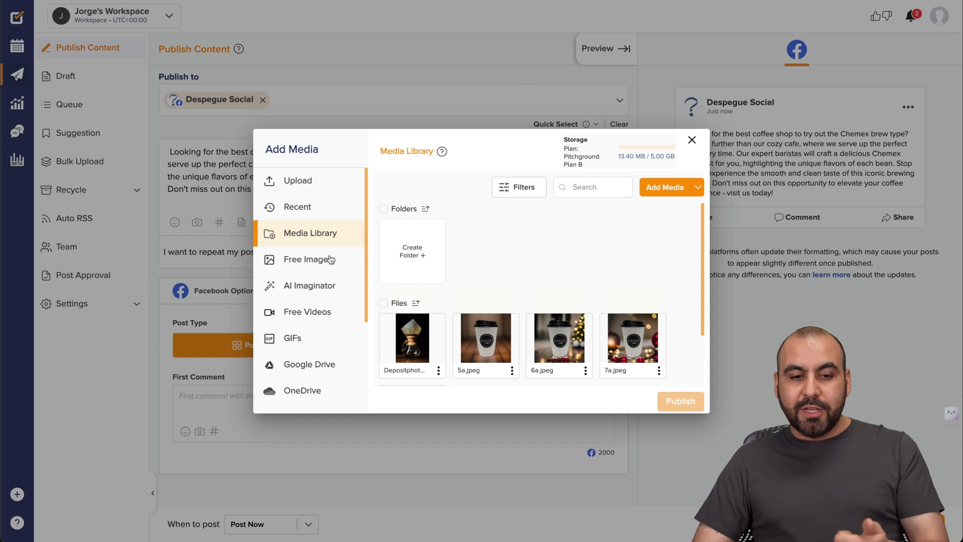
Step: Generate AI images from 'chemex coffee brew' and use the first generated image
click(330, 291)
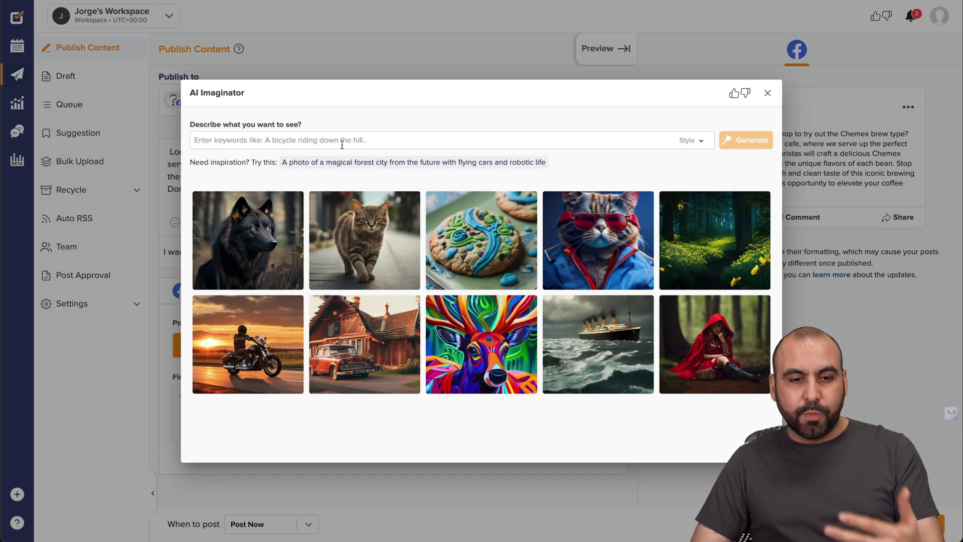
text(chemex)
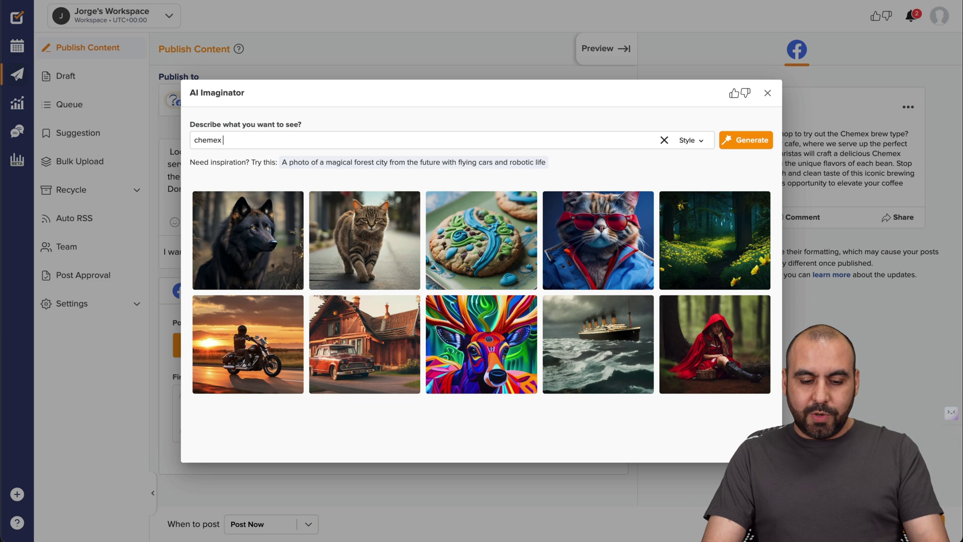
text( coffe)
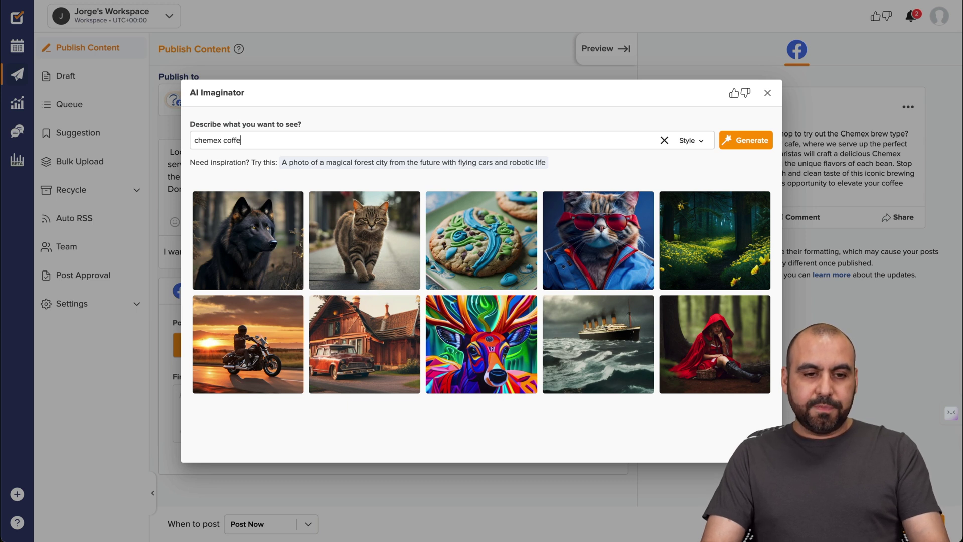
text(e brew)
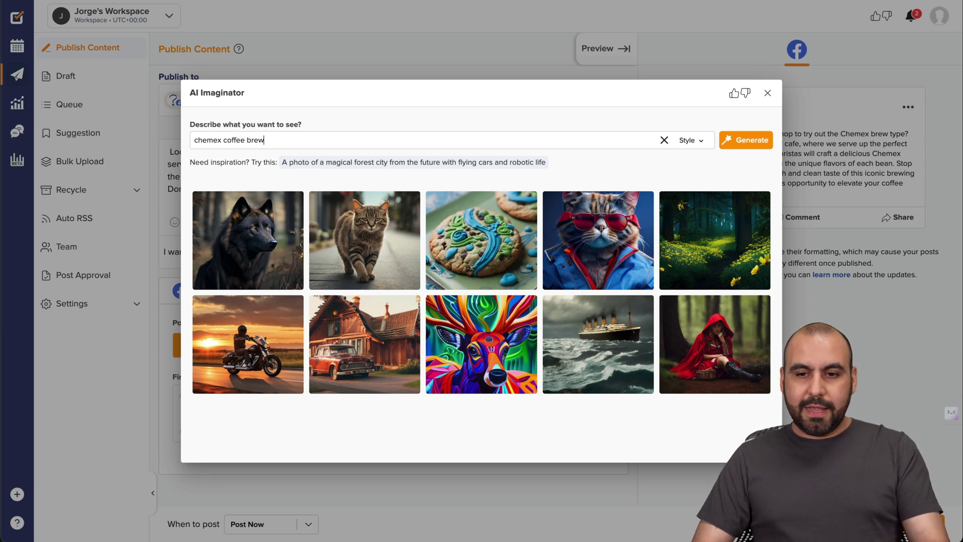
click(690, 141)
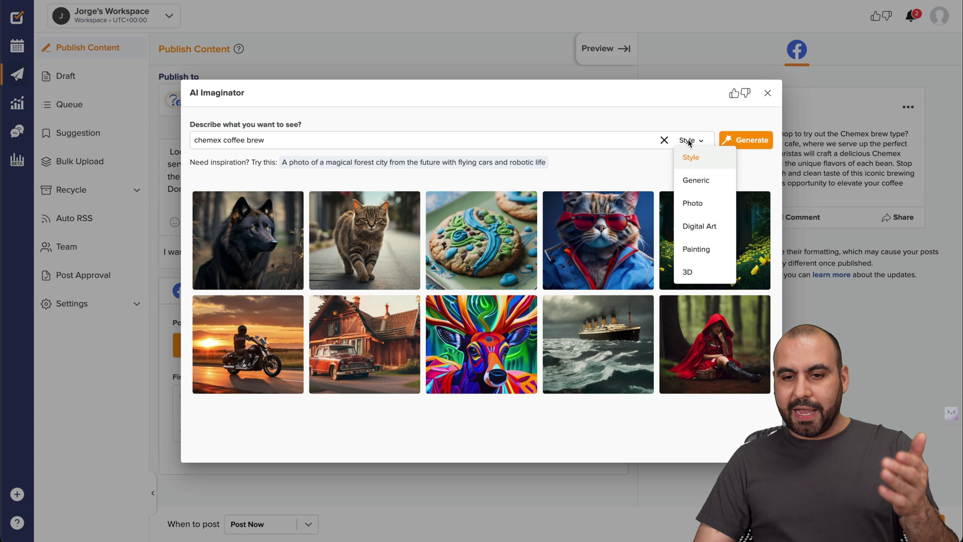
click(746, 140)
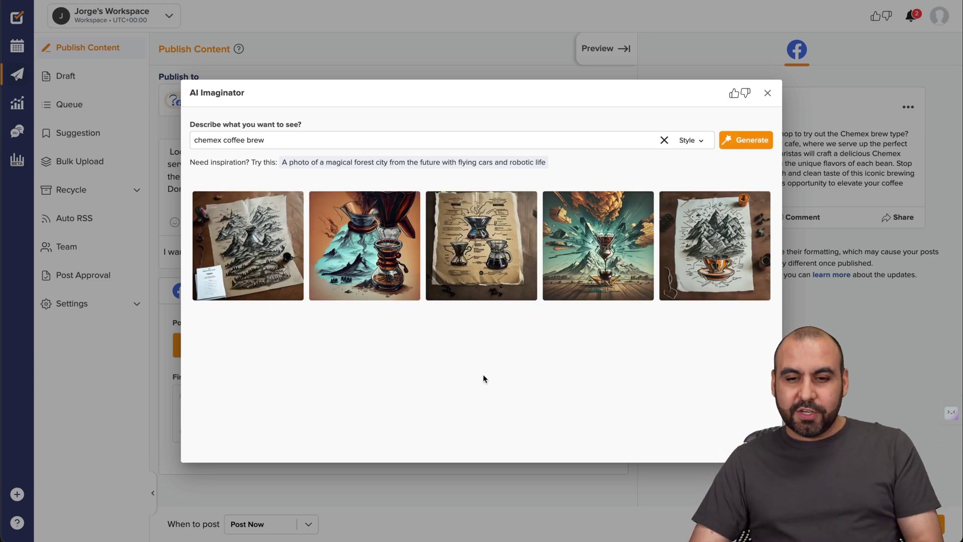
mouse_move(270, 252)
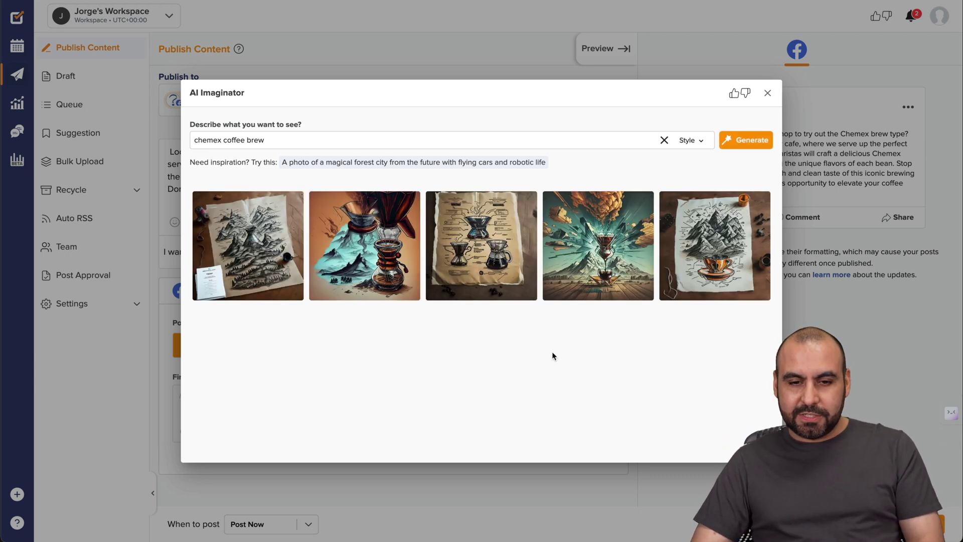
click(499, 240)
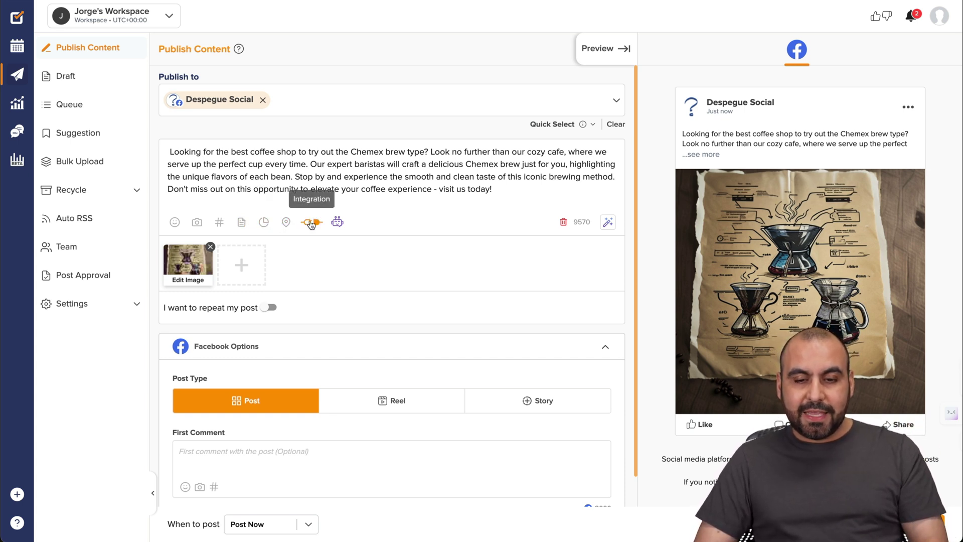
Step: Check the Canva and VistaCreate design integrations list, close it, and review the post
click(310, 223)
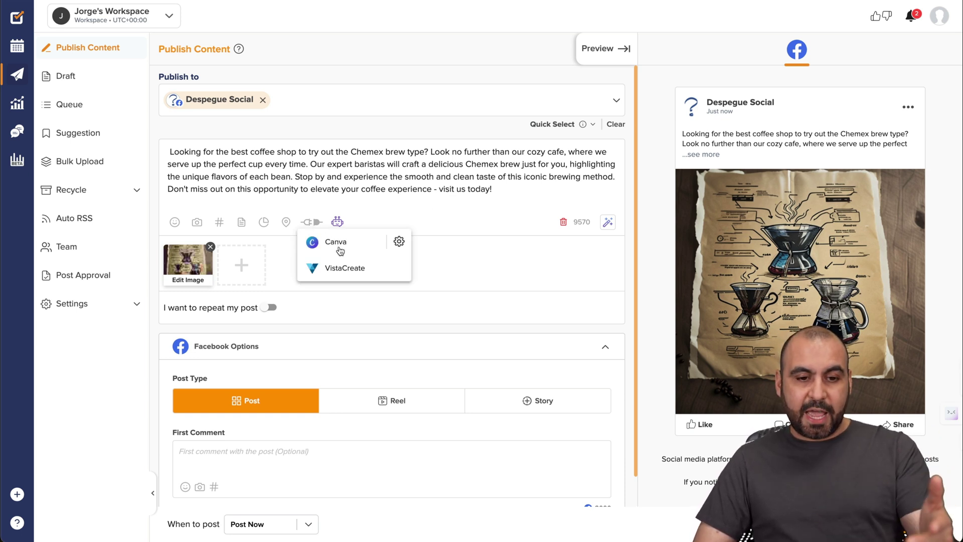
click(455, 230)
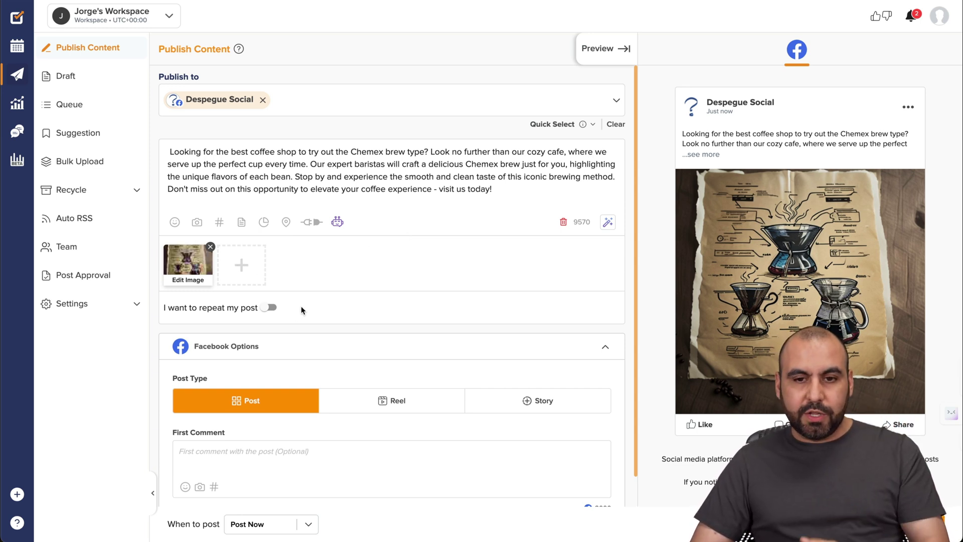
scroll(301, 309, down, 1)
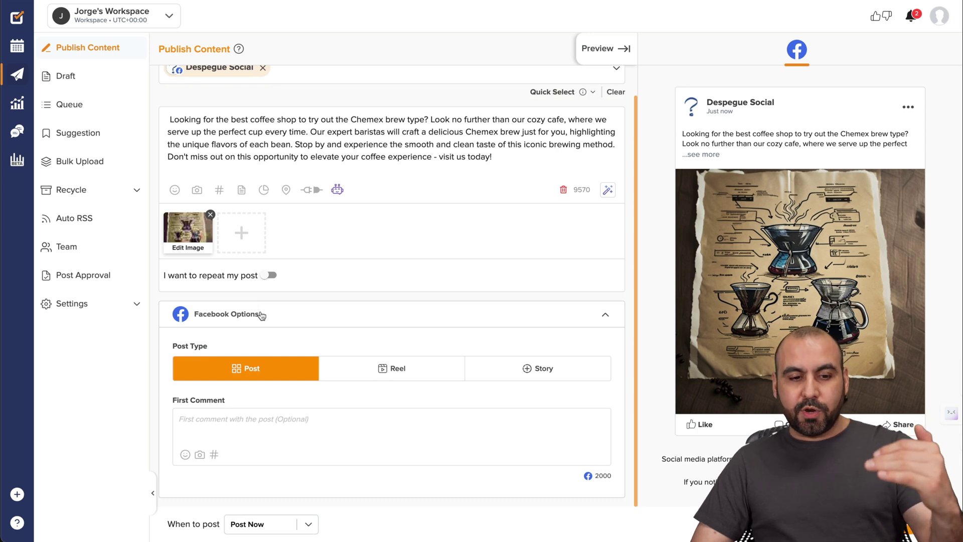
scroll(273, 329, up, 1)
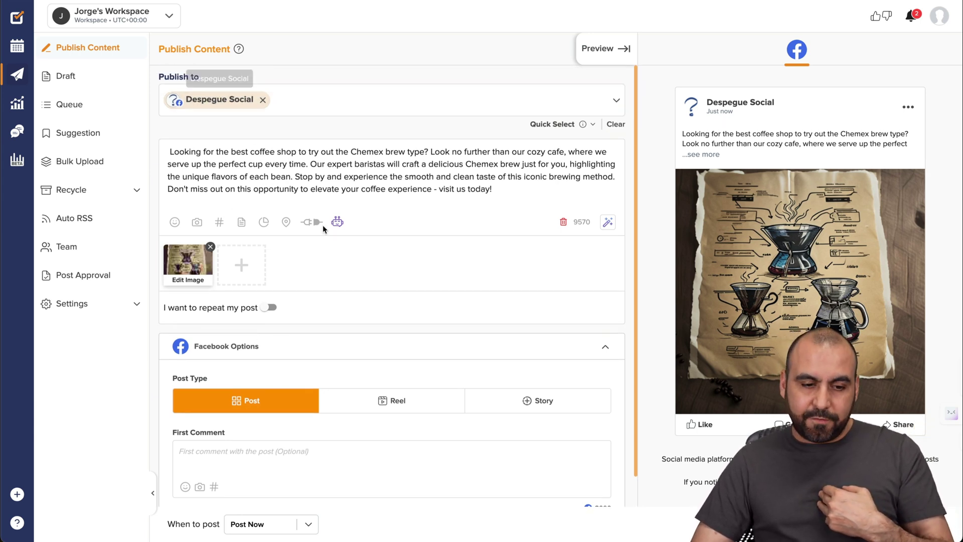
scroll(323, 224, down, 1)
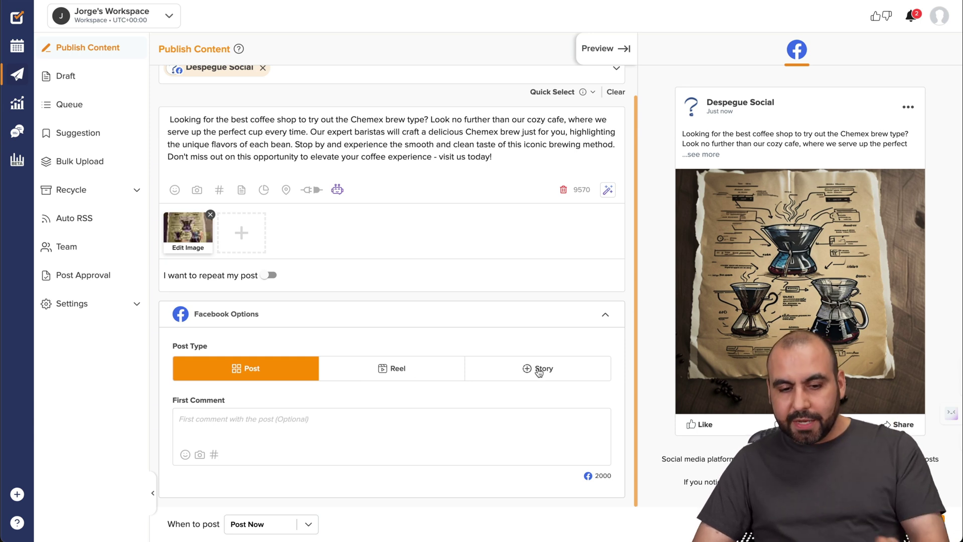
click(498, 370)
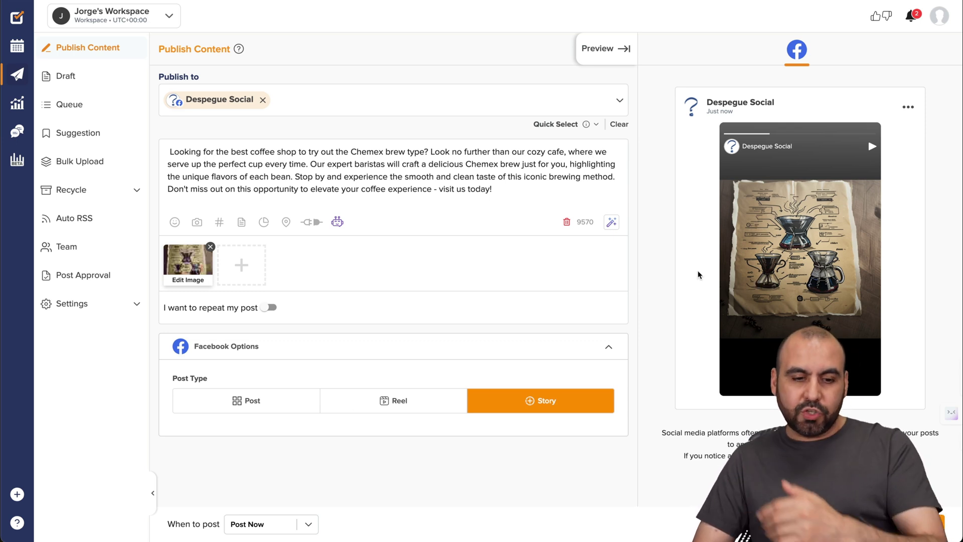
click(299, 403)
scroll(440, 402, down, 1)
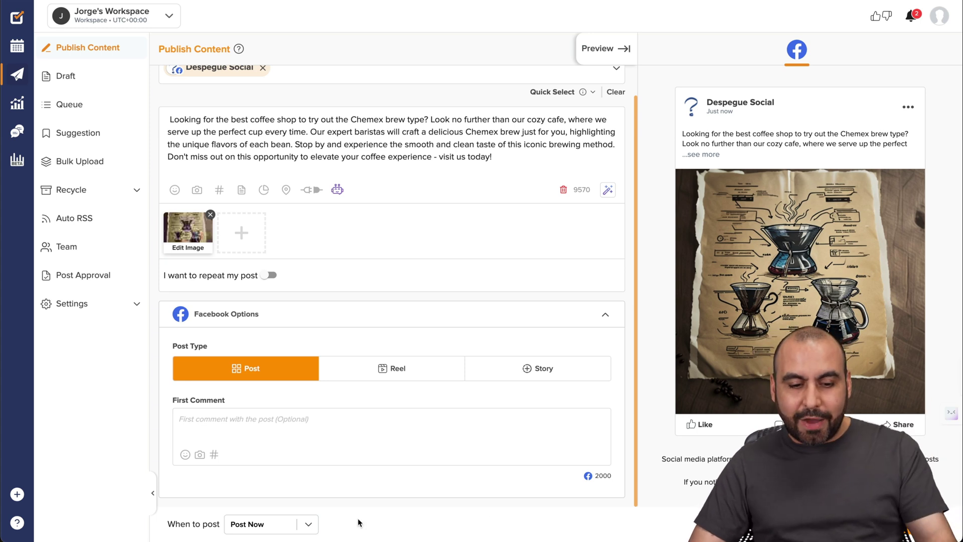
click(307, 529)
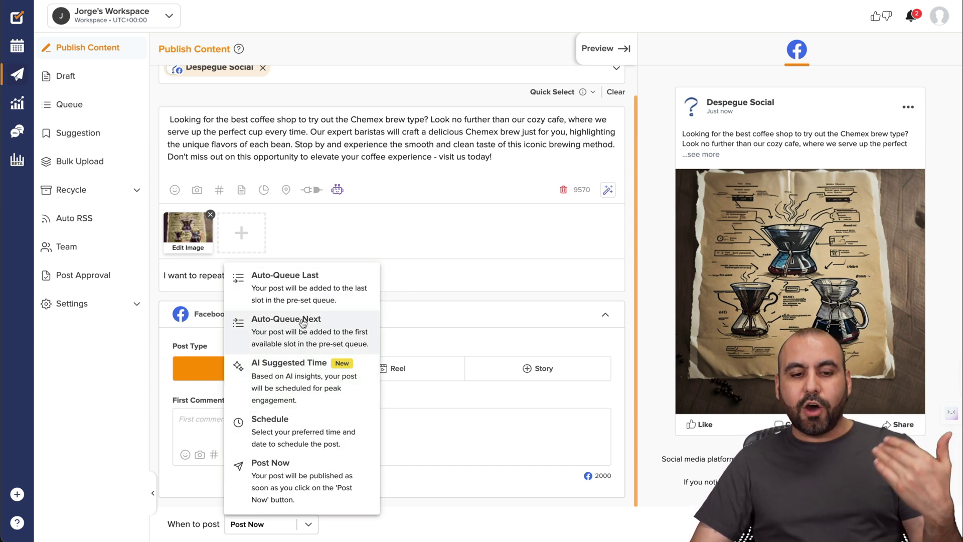
click(448, 512)
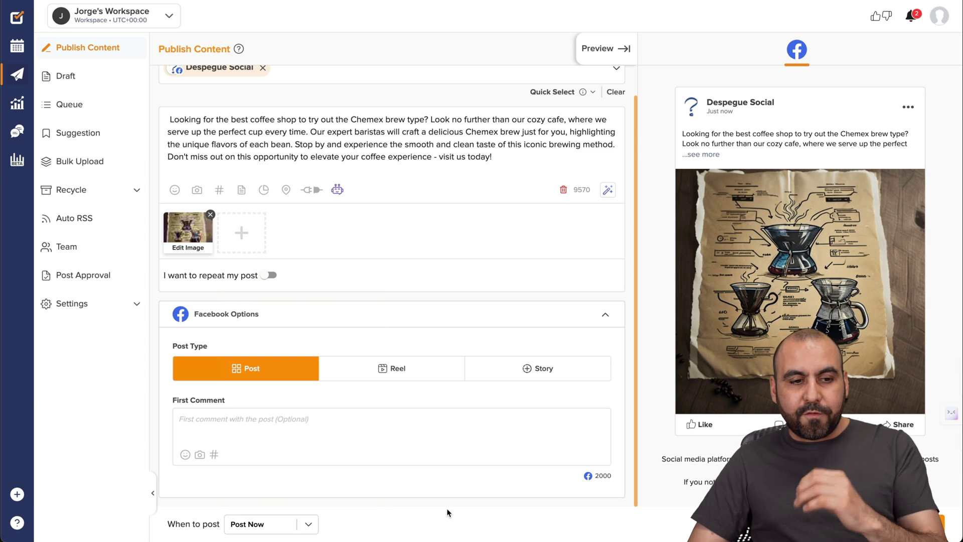
scroll(499, 349, up, 1)
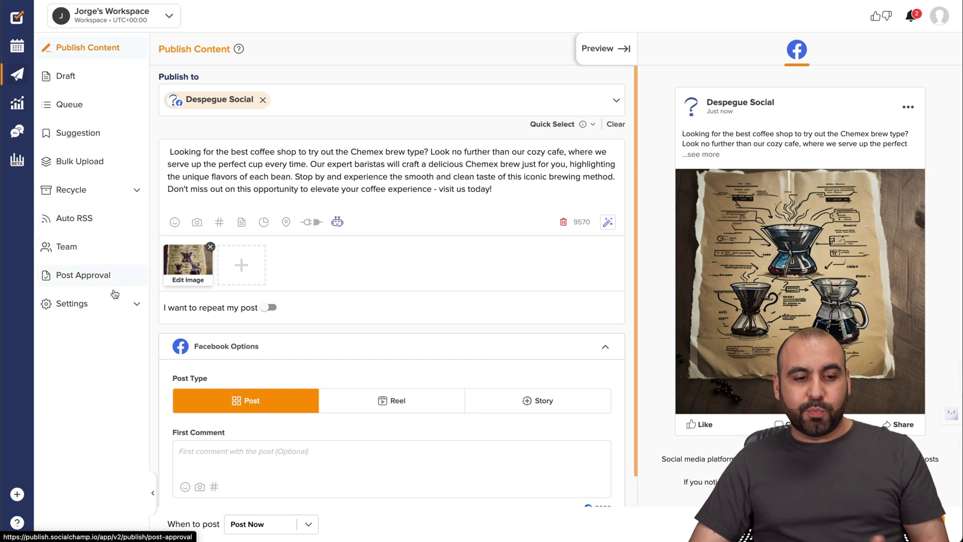
click(20, 54)
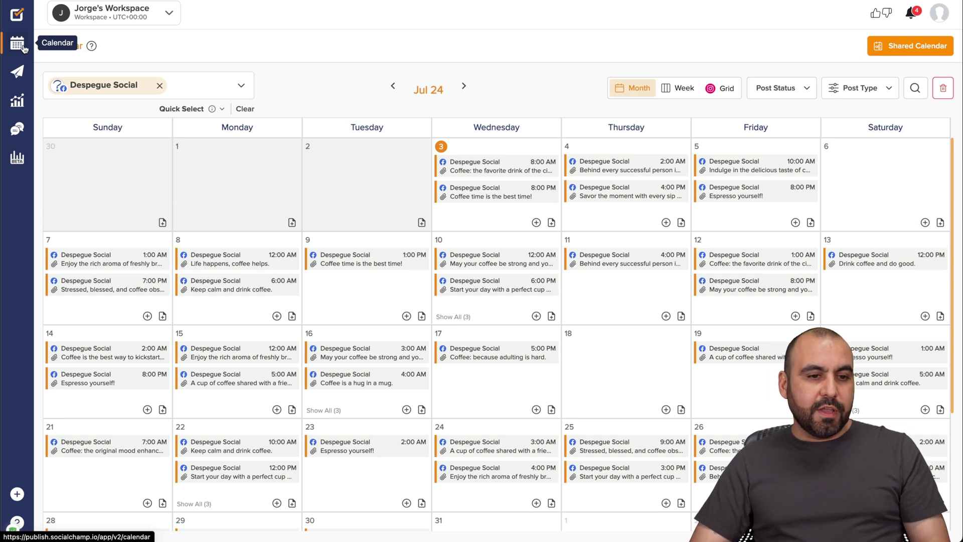
click(17, 72)
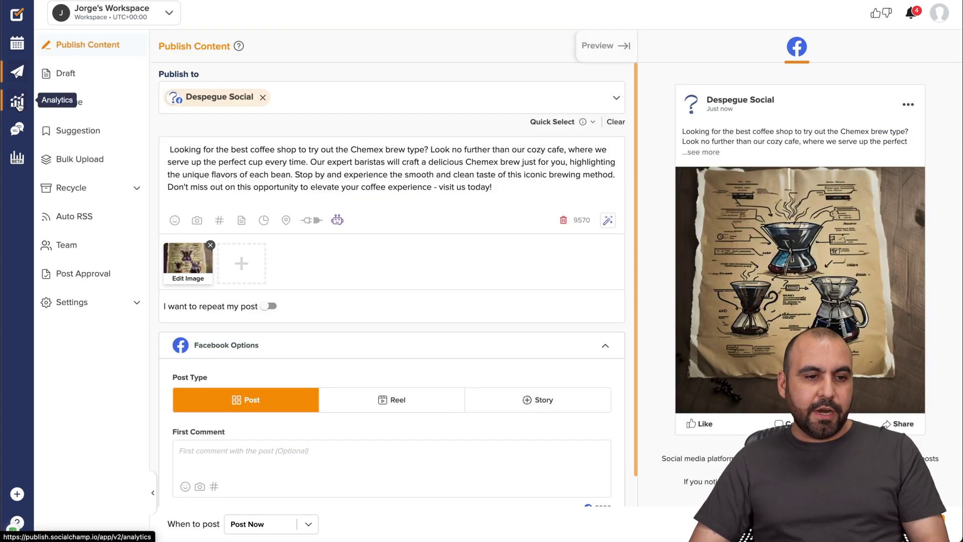
click(18, 103)
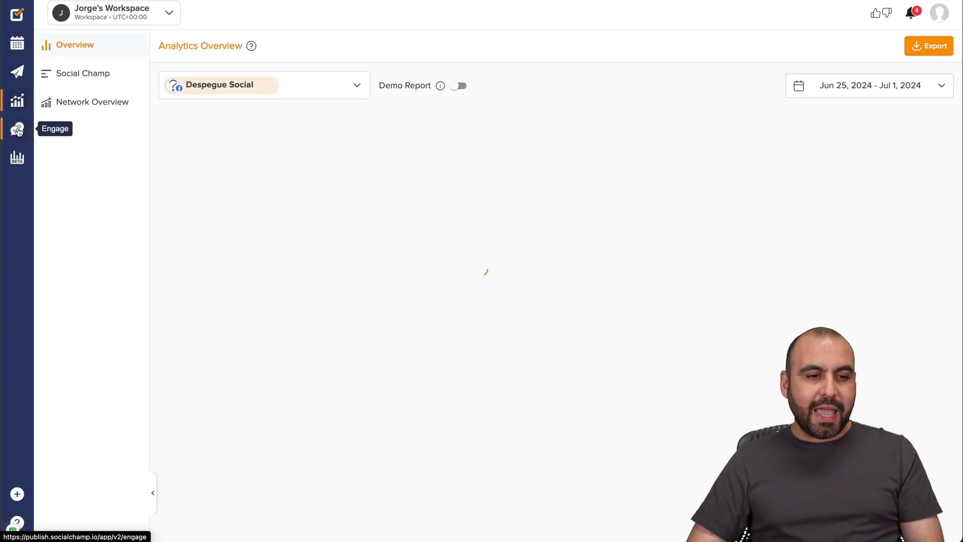
click(18, 131)
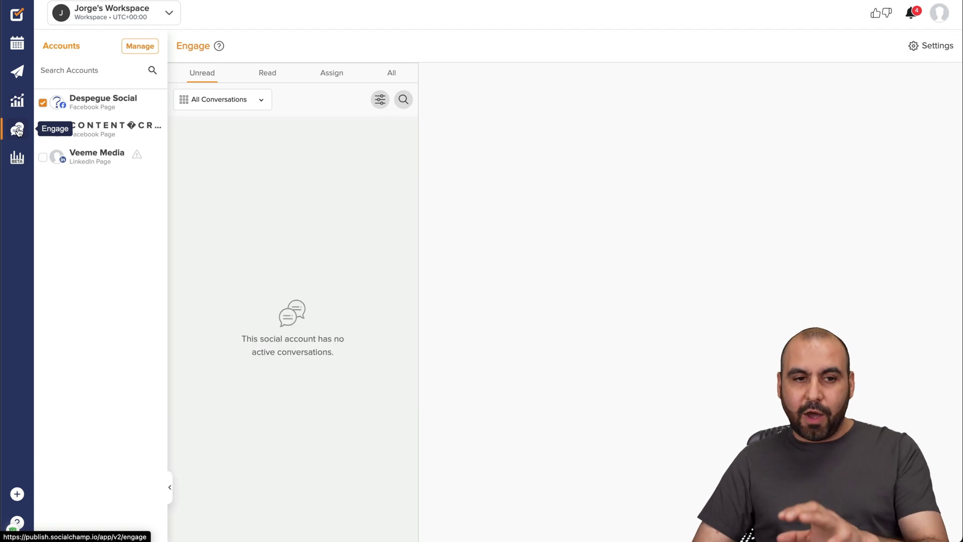
click(18, 153)
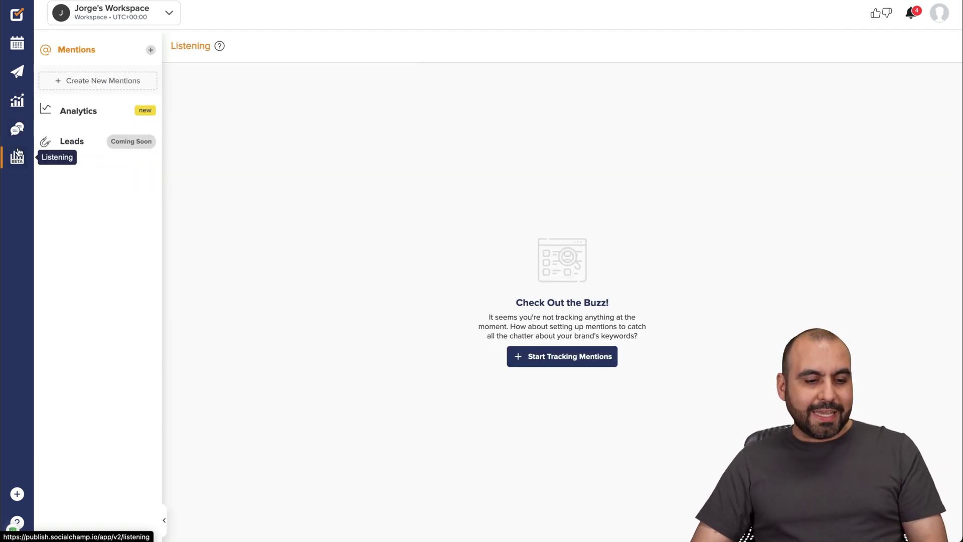